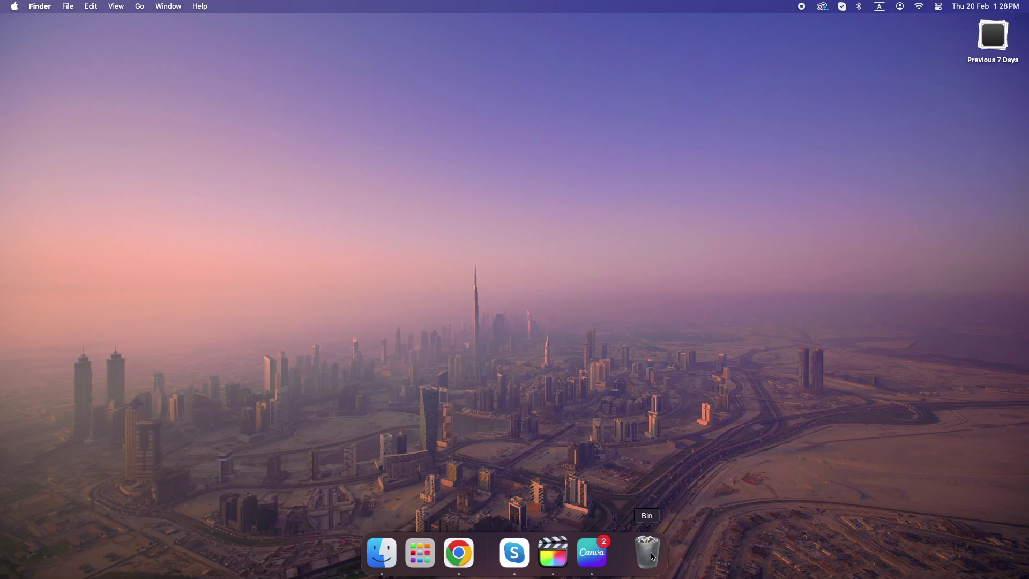
Drag Intro.mov out of the Bin onto the desktop and confirm it is restored
{"action": "left_click", "coordinate": [648, 552]}
{"action": "scroll", "coordinate": [241, 257], "scroll_direction": "down", "scroll_amount": 10}
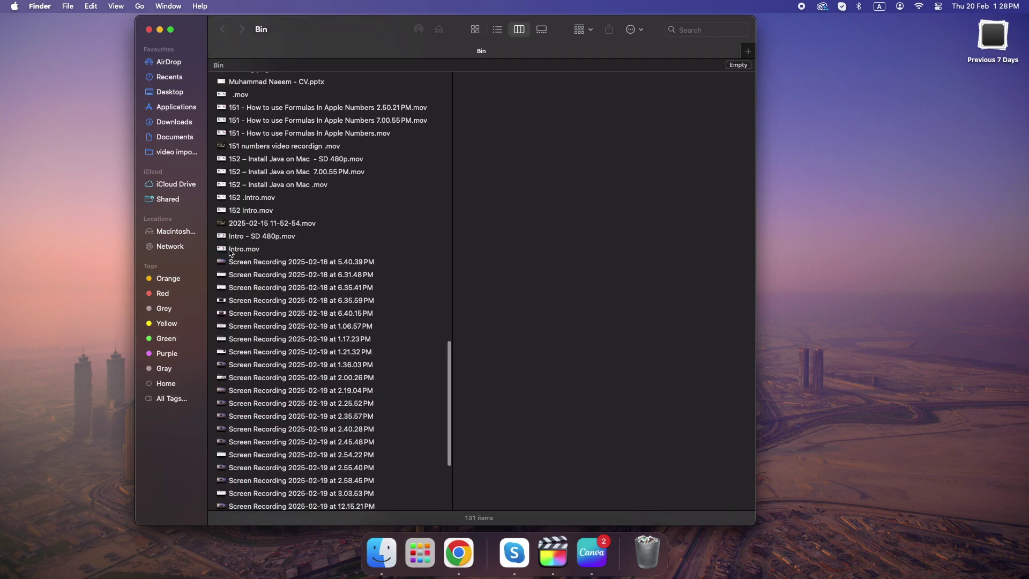
{"action": "left_click", "coordinate": [234, 249]}
{"action": "left_click_drag", "start_coordinate": [234, 248], "coordinate": [918, 262]}
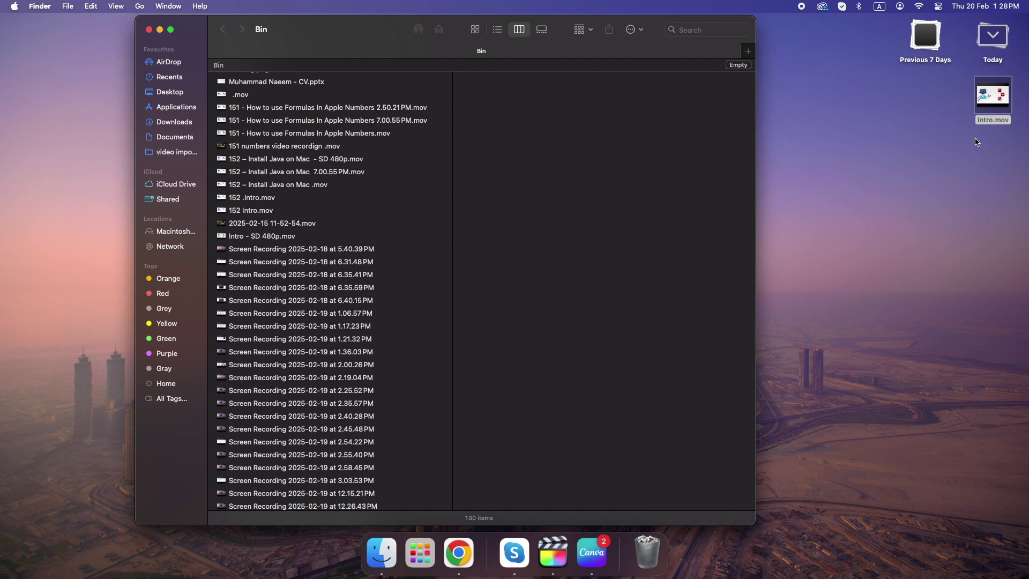
{"action": "left_click", "coordinate": [159, 30]}
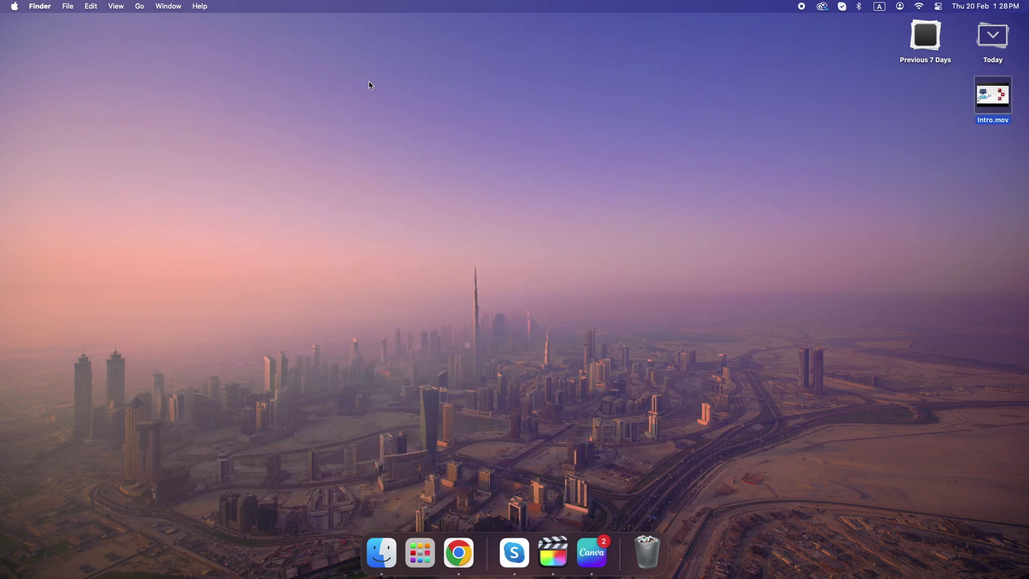
{"action": "left_click", "coordinate": [989, 109]}
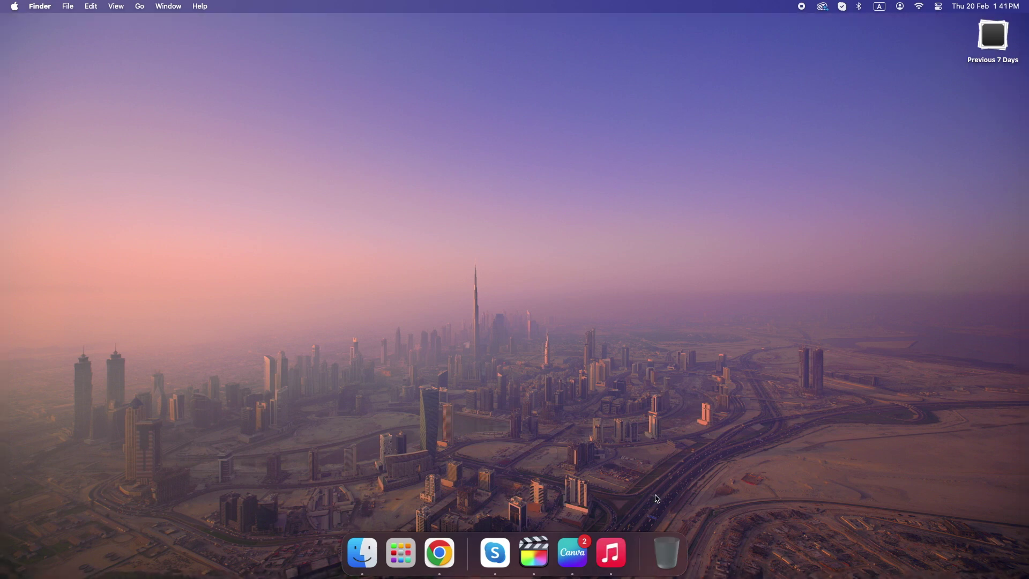
Reopen the Bin to confirm it is empty, then close it
{"action": "left_click", "coordinate": [667, 549]}
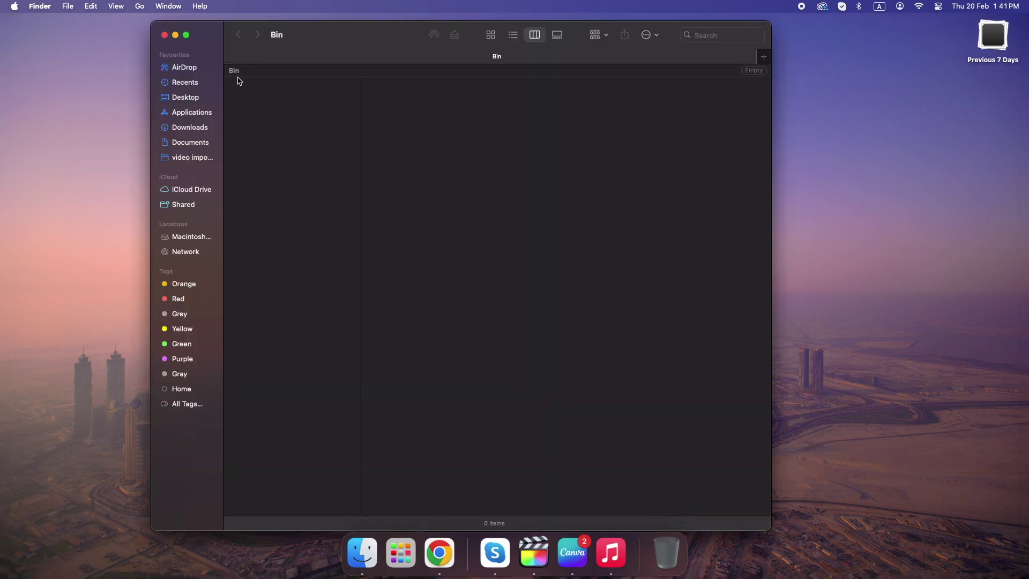
{"action": "right_click", "coordinate": [317, 172]}
{"action": "left_click", "coordinate": [309, 176]}
{"action": "left_click", "coordinate": [165, 35]}
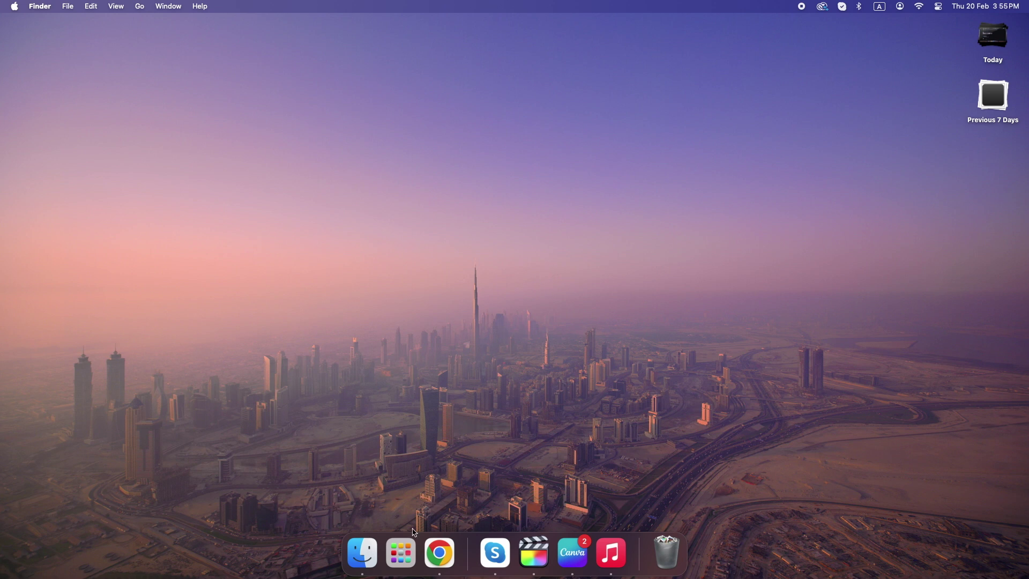
{"action": "left_click", "coordinate": [408, 550]}
Launch System Settings from a 'sett' search and open Time Machine's backup history
{"action": "type", "text": "sett"}
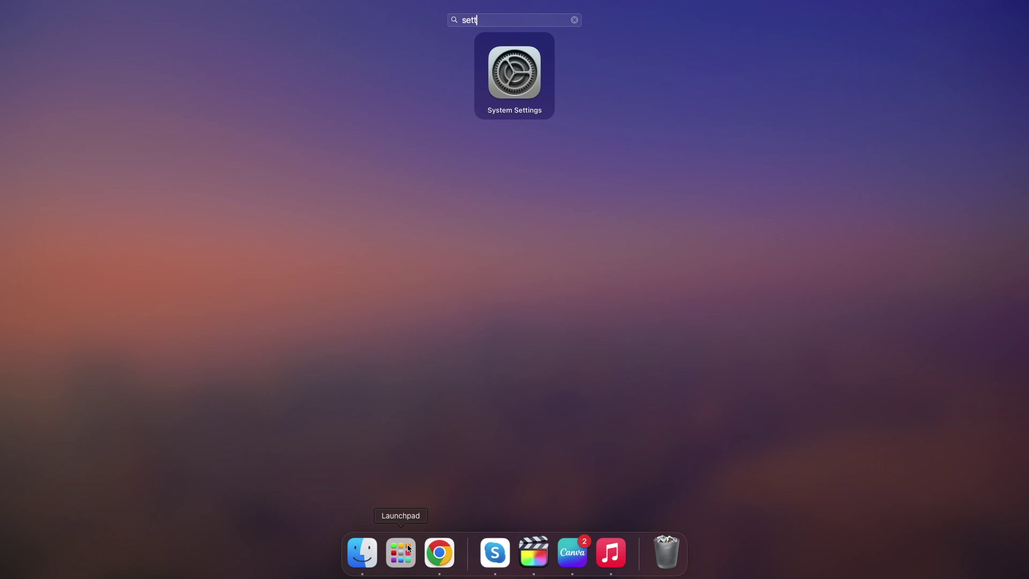
{"action": "key", "text": "Return"}
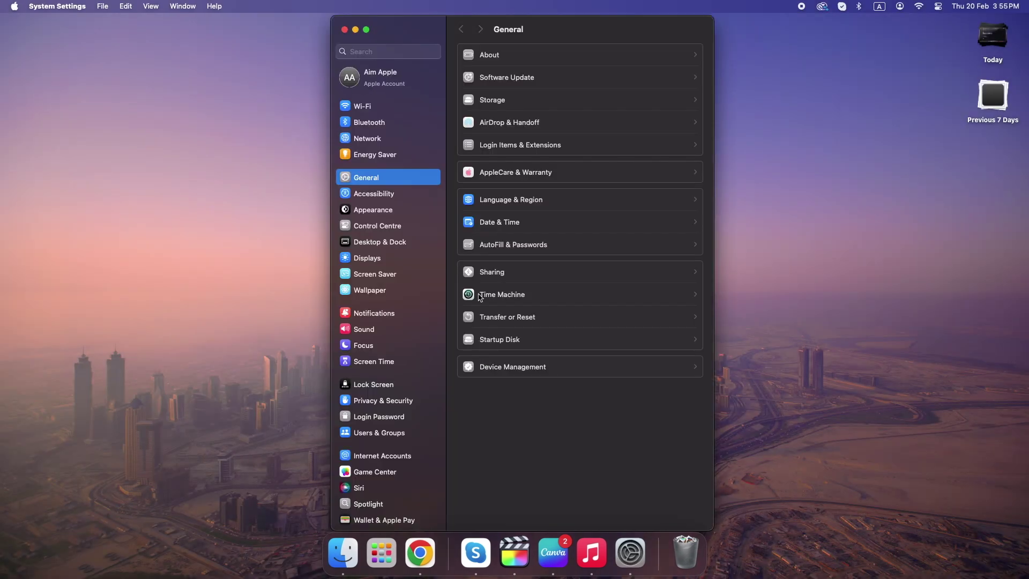
{"action": "left_click", "coordinate": [485, 294]}
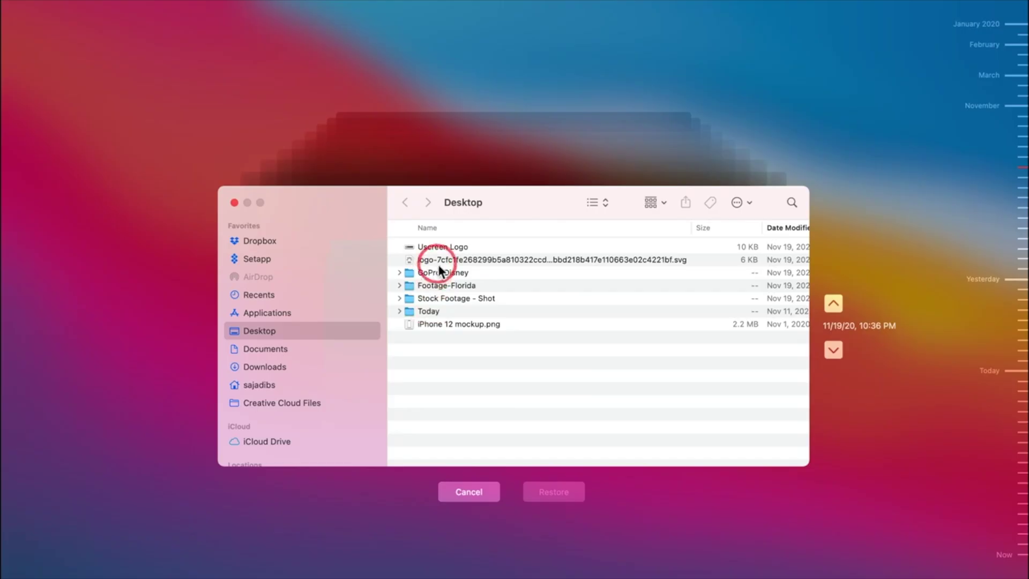
{"action": "left_click", "coordinate": [442, 262]}
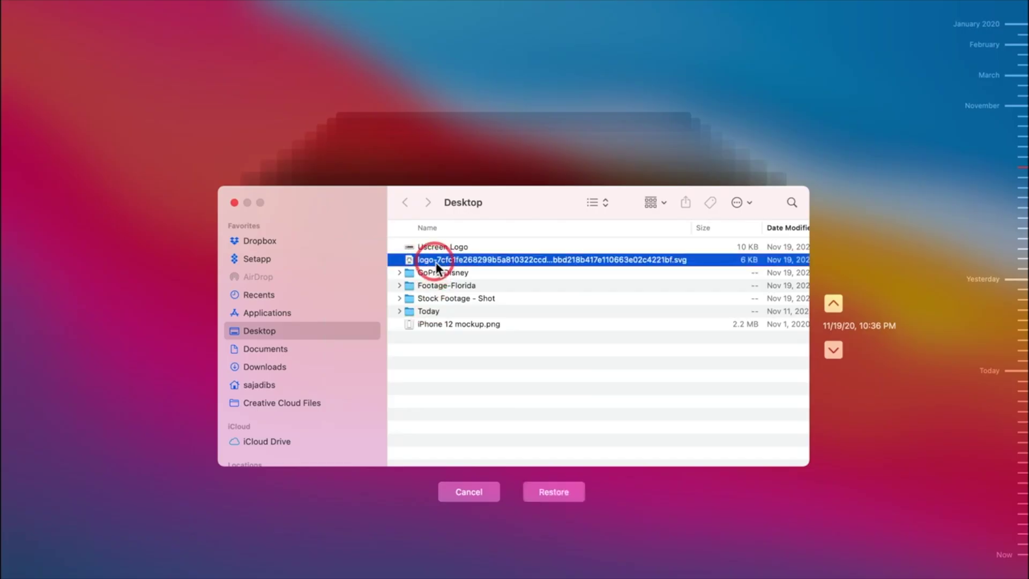
Restore the logo SVG from the Desktop snapshot and locate it in the Desktop folder
{"action": "key", "text": "Return"}
{"action": "key", "text": "Return"}
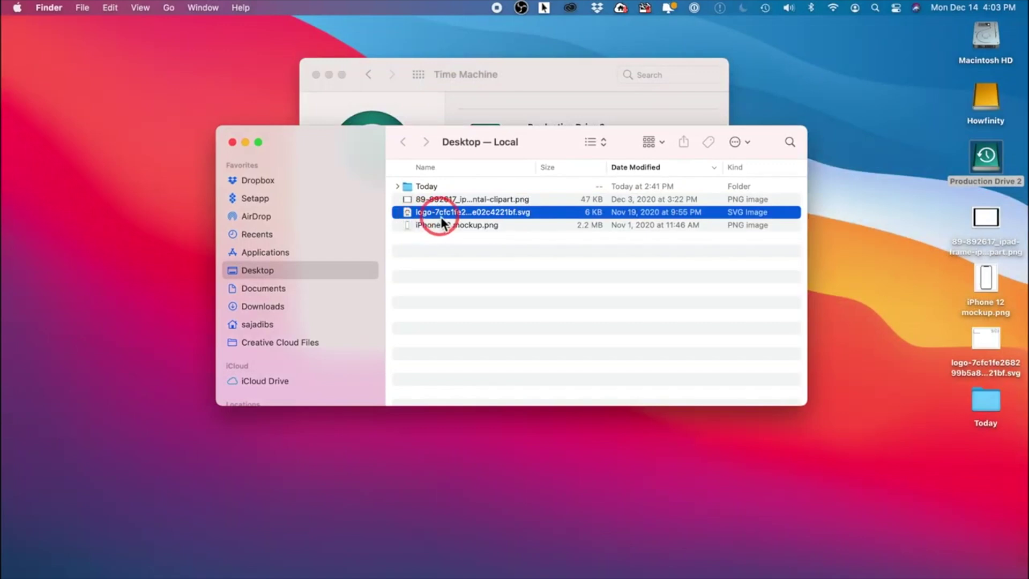
{"action": "left_click", "coordinate": [989, 347]}
{"action": "left_click", "coordinate": [487, 249]}
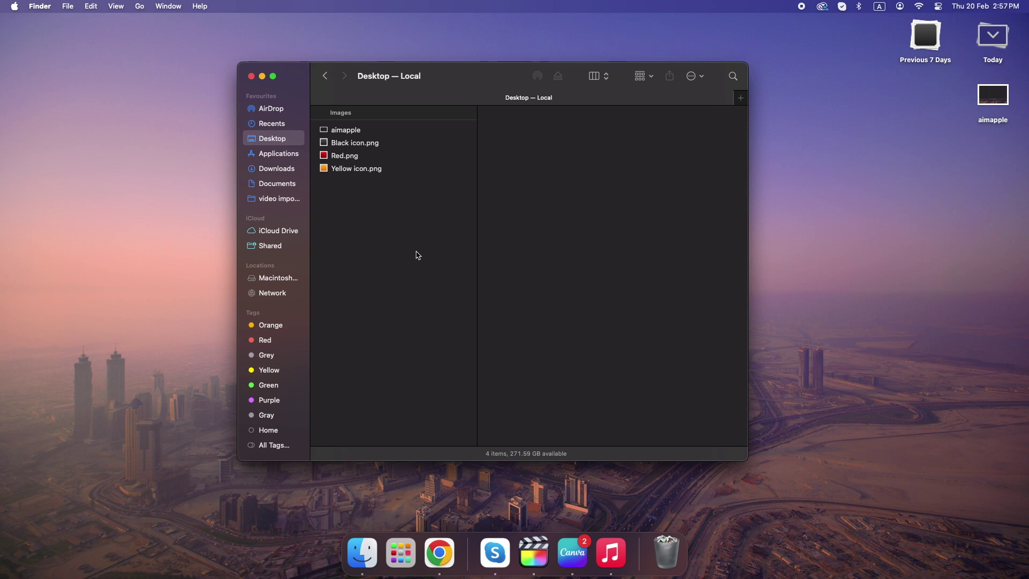
Move aimapple to the Bin, then undo with Cmd+Z to return it to the Desktop
{"action": "left_click", "coordinate": [339, 134]}
{"action": "right_click", "coordinate": [339, 134]}
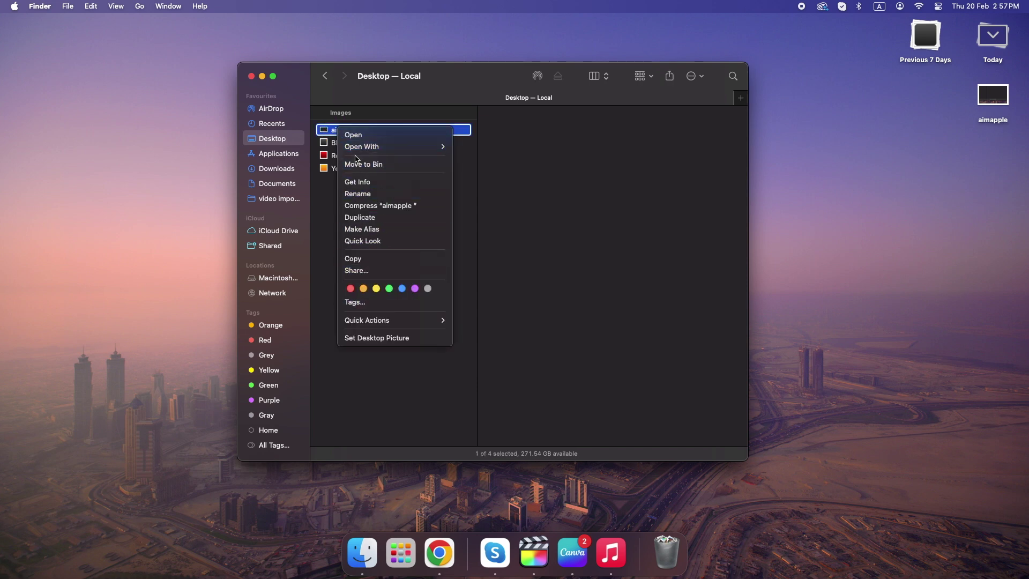
{"action": "left_click", "coordinate": [364, 165]}
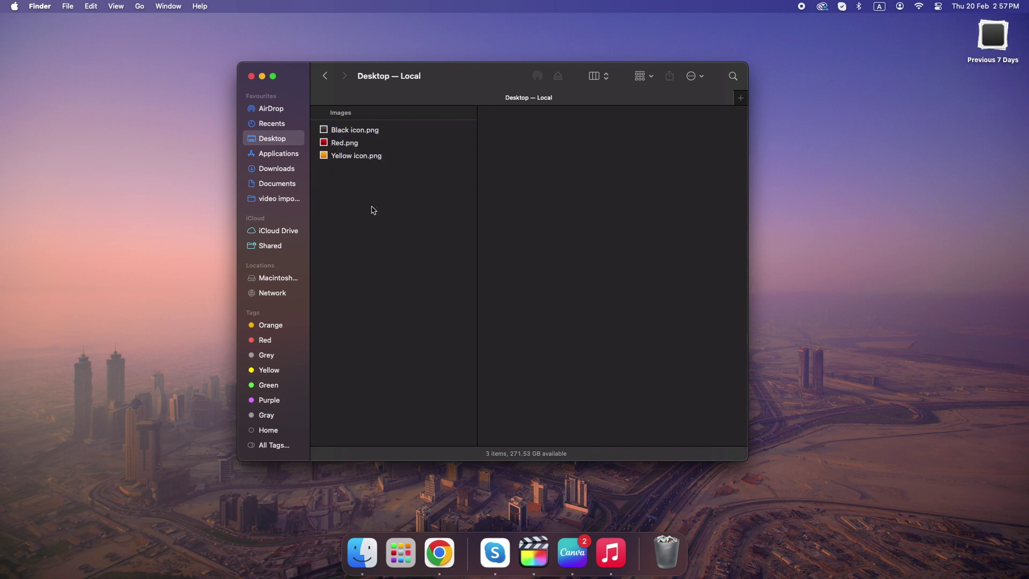
{"action": "key", "text": "super+z"}
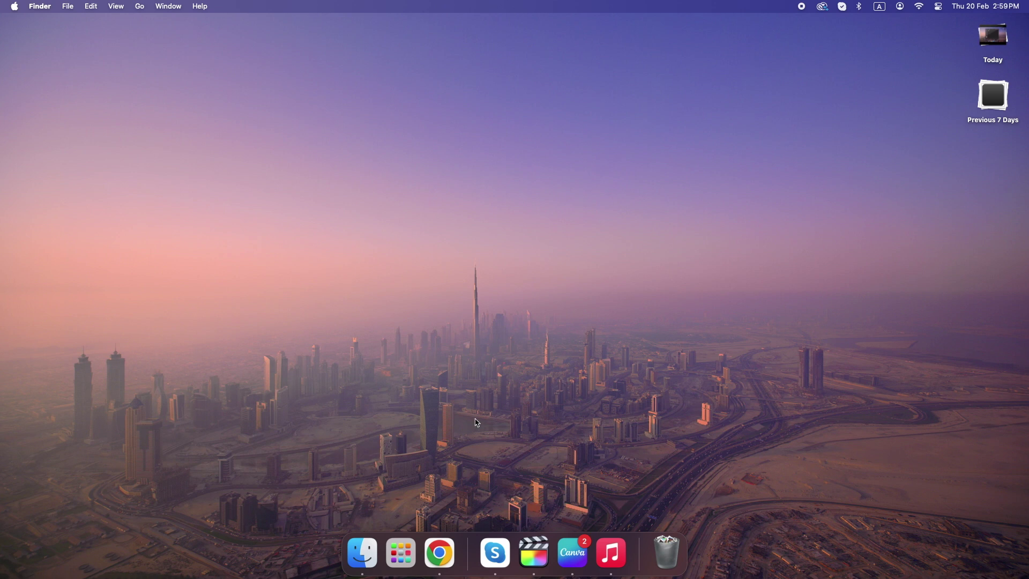
Launch Chrome and enter icloud.com in the address bar
{"action": "left_click", "coordinate": [440, 552]}
{"action": "left_click", "coordinate": [212, 47]}
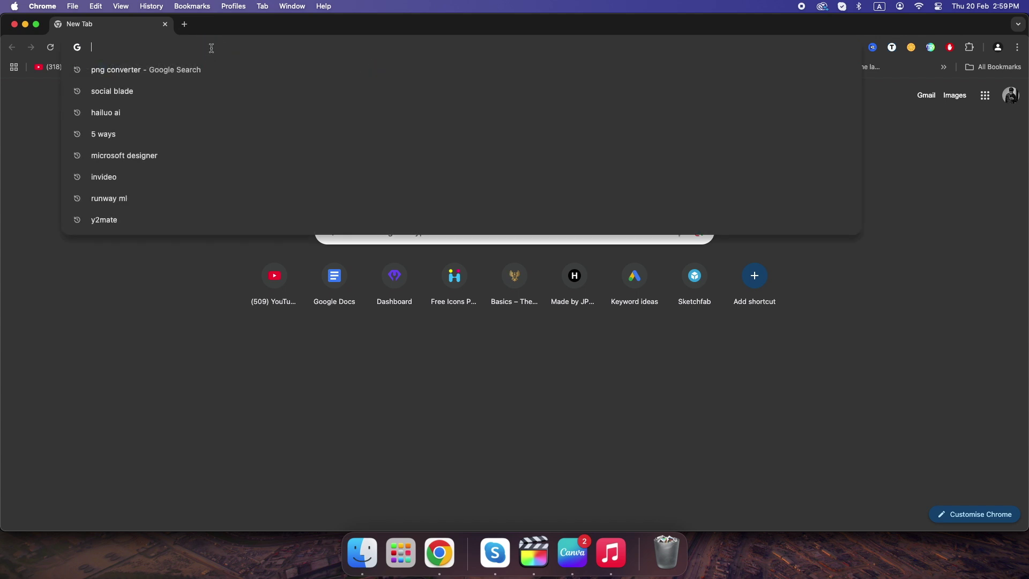
{"action": "type", "text": "icloud"}
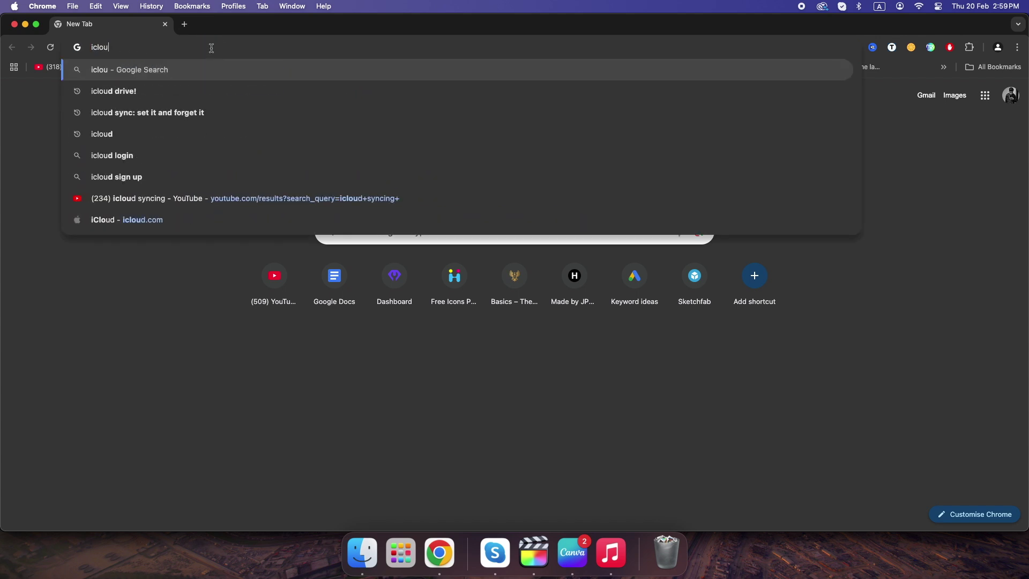
{"action": "type", "text": ".com"}
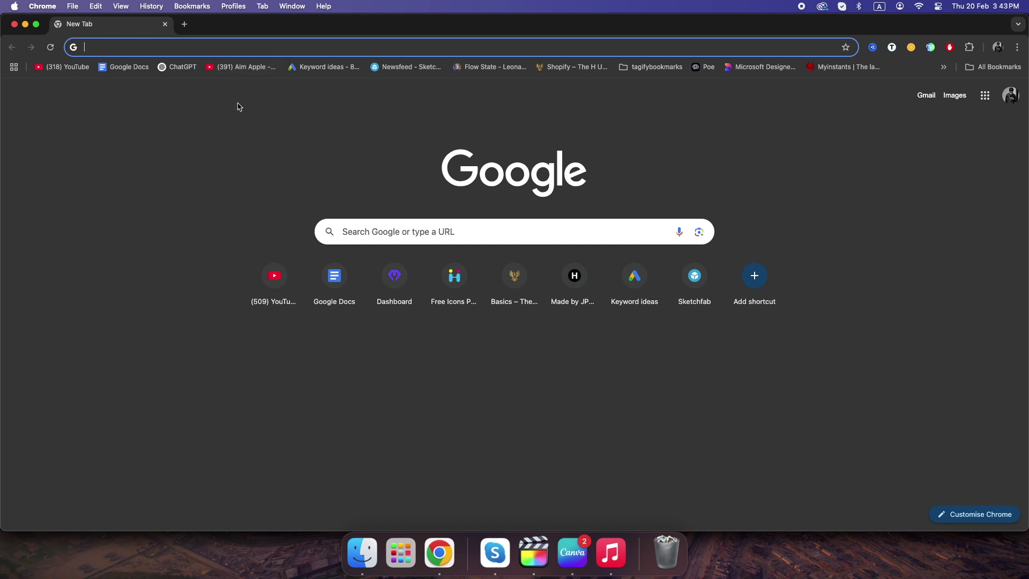
Click the page to take focus off Chrome's address bar
{"action": "left_click", "coordinate": [244, 137]}
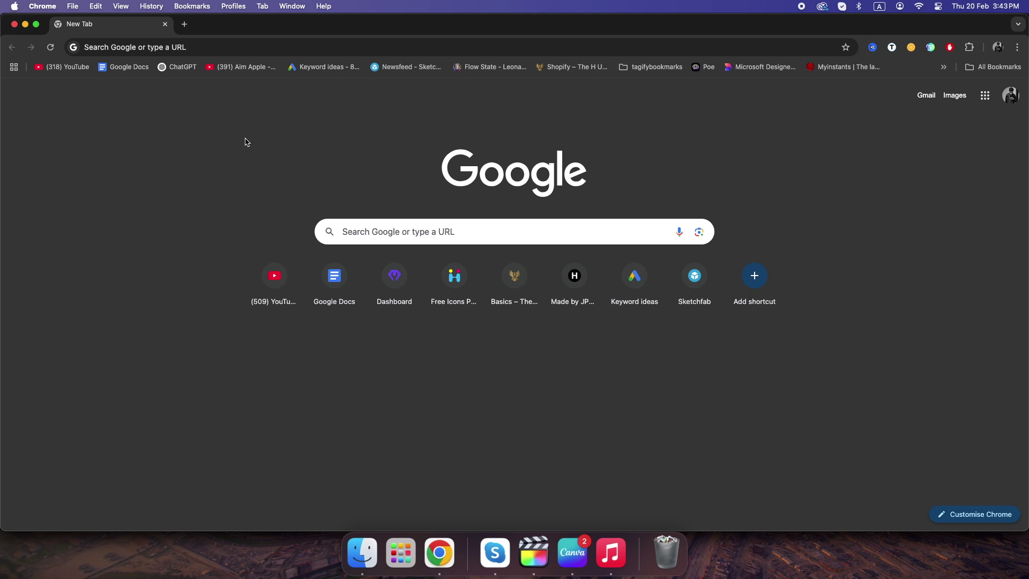
Search for 'EaseUS Data Recovery' and open its Mac version page
{"action": "left_click", "coordinate": [206, 47]}
{"action": "type", "text": "EaseUS Data Recovery"}
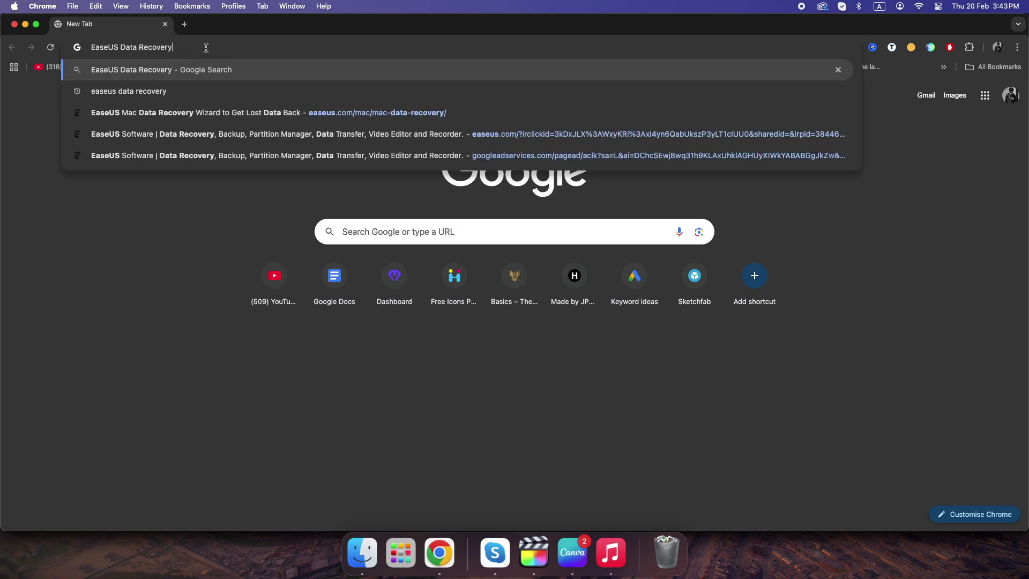
{"action": "key", "text": "Return"}
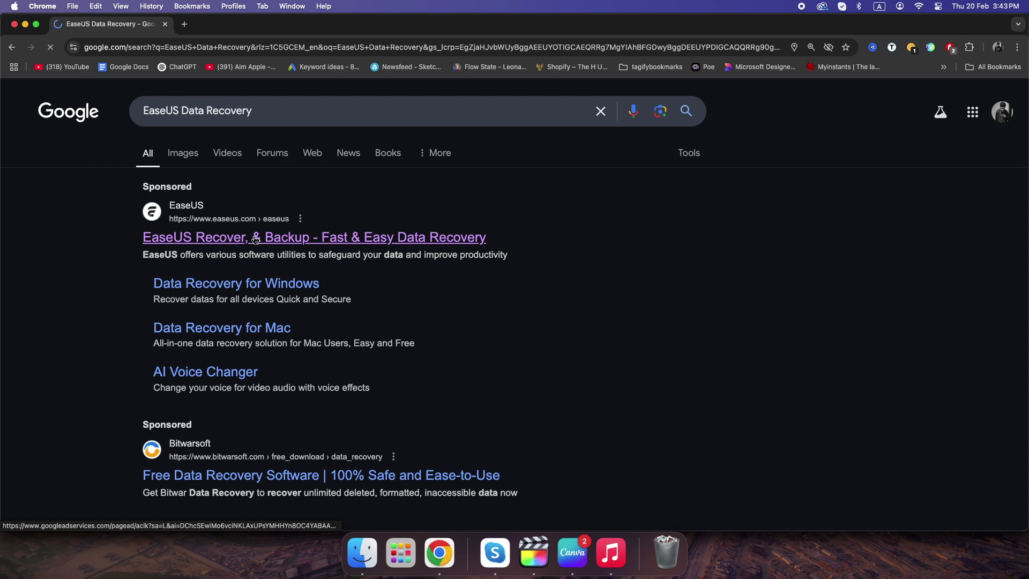
{"action": "left_click", "coordinate": [255, 238]}
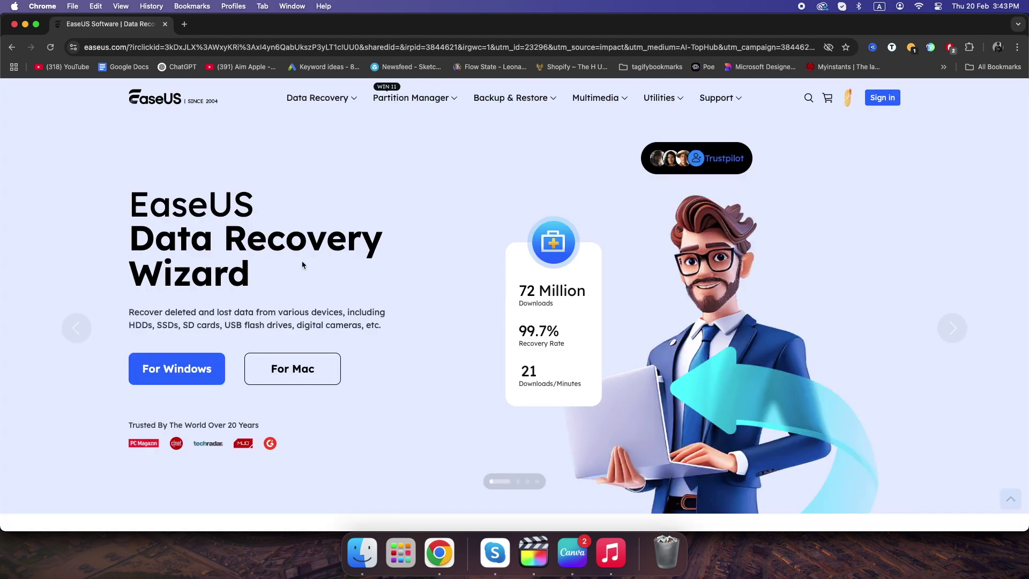
{"action": "left_click", "coordinate": [285, 379]}
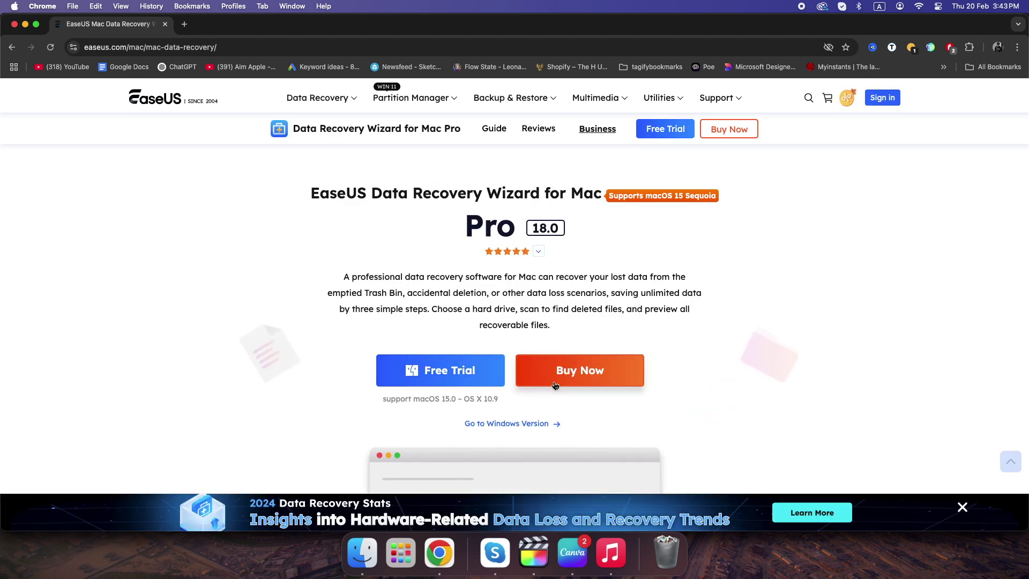
In a new tab, search 'Tenorshare 4DDiG', open its hard-drive recovery page and the downloaded disk image
{"action": "key", "text": "super+t"}
{"action": "type", "text": "Tenorshare 4DDiG"}
{"action": "key", "text": "Return"}
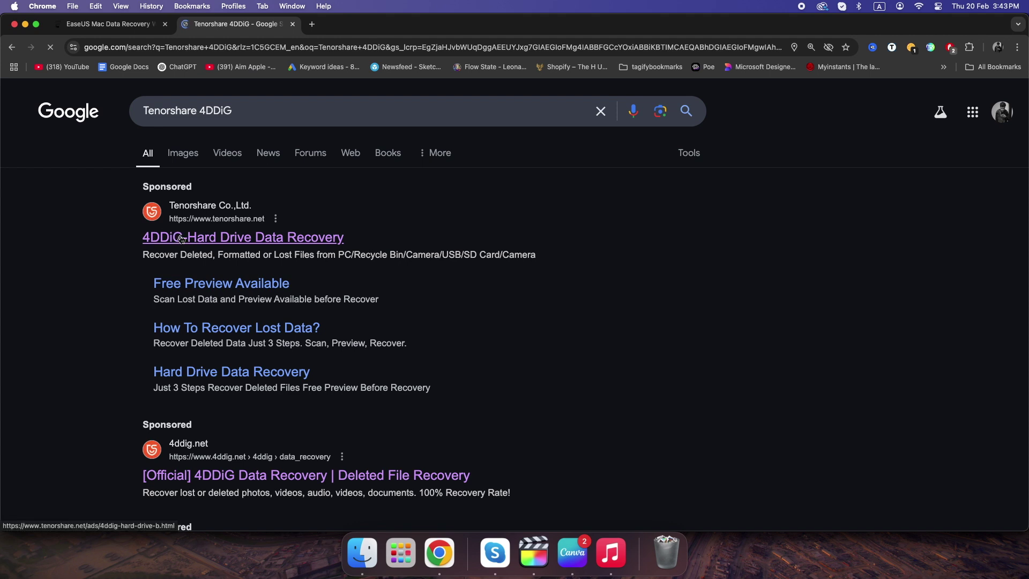
{"action": "left_click", "coordinate": [181, 239]}
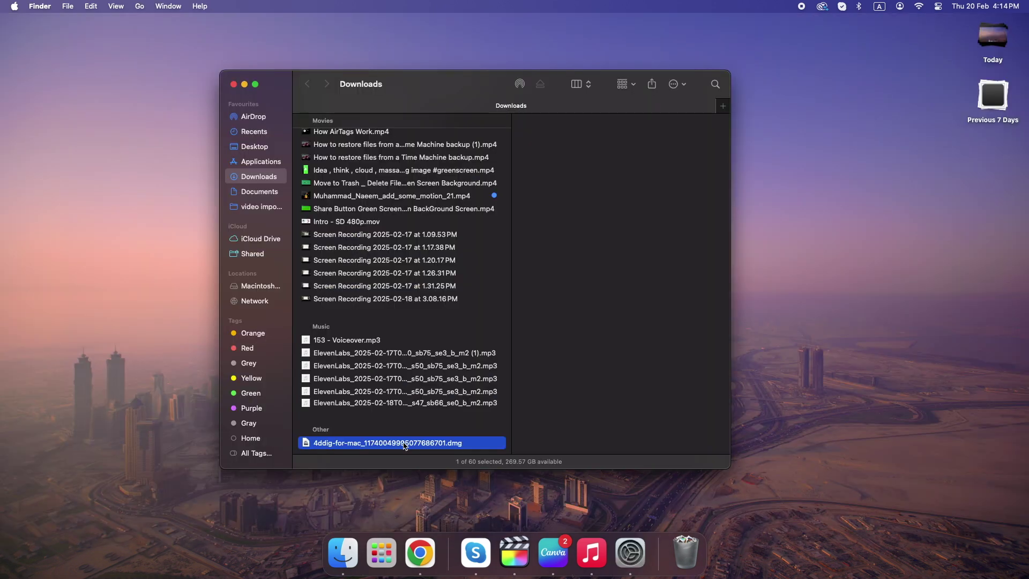
{"action": "double_click", "coordinate": [405, 443]}
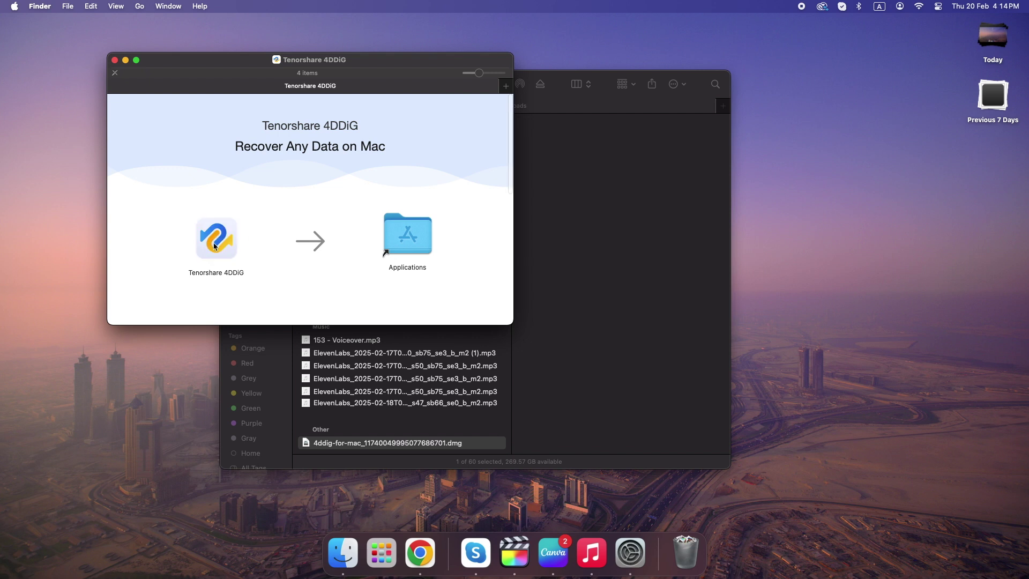
Copy Tenorshare 4DDiG into Applications and dismiss the scanning tip
{"action": "left_click_drag", "start_coordinate": [214, 246], "coordinate": [398, 246]}
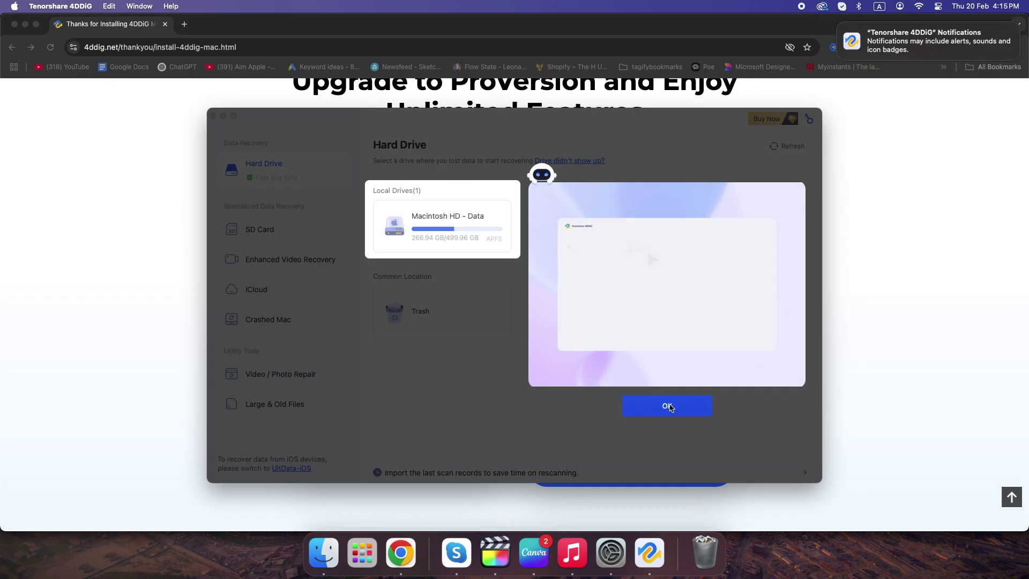
{"action": "left_click", "coordinate": [668, 407]}
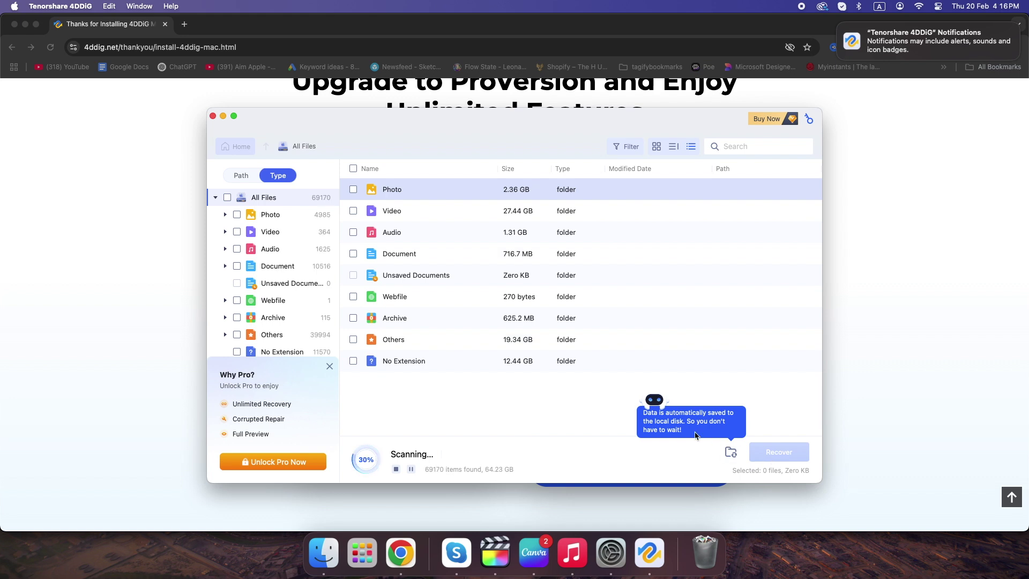
Browse the scan categories and open Video to see its mov, aep and mp4 folders
{"action": "left_click", "coordinate": [434, 348]}
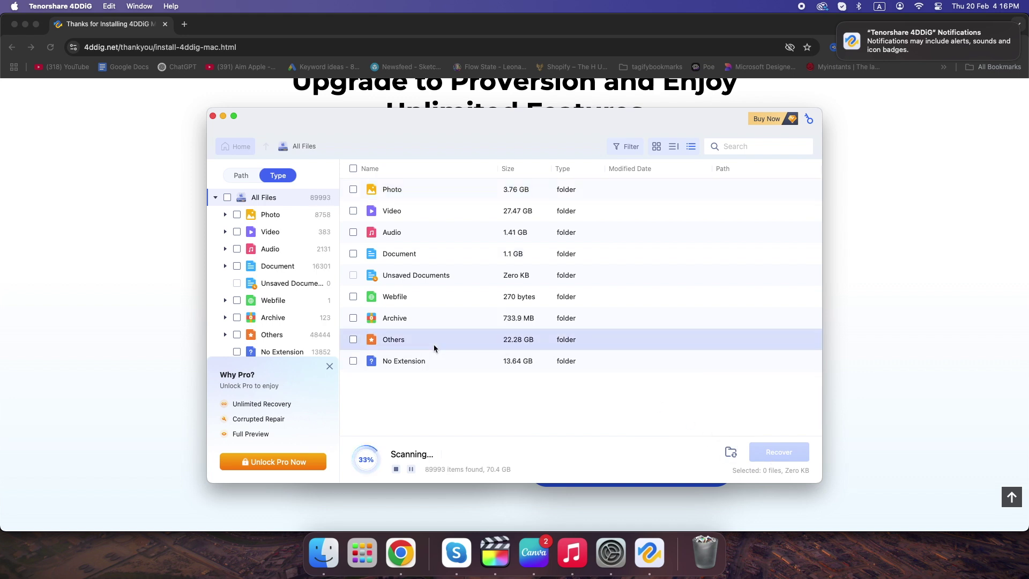
{"action": "left_click", "coordinate": [411, 228]}
{"action": "double_click", "coordinate": [412, 211]}
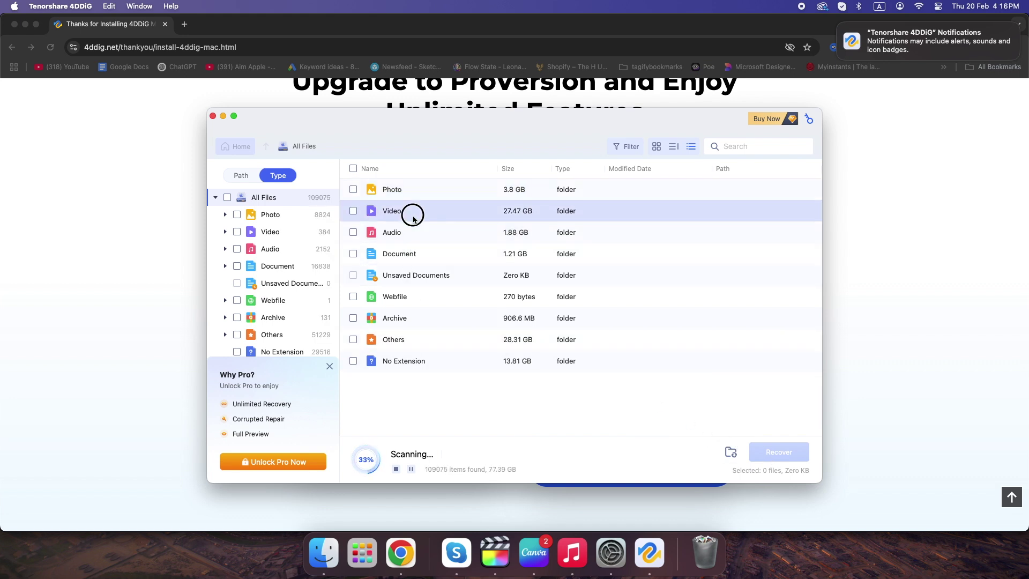
{"action": "left_click", "coordinate": [413, 214]}
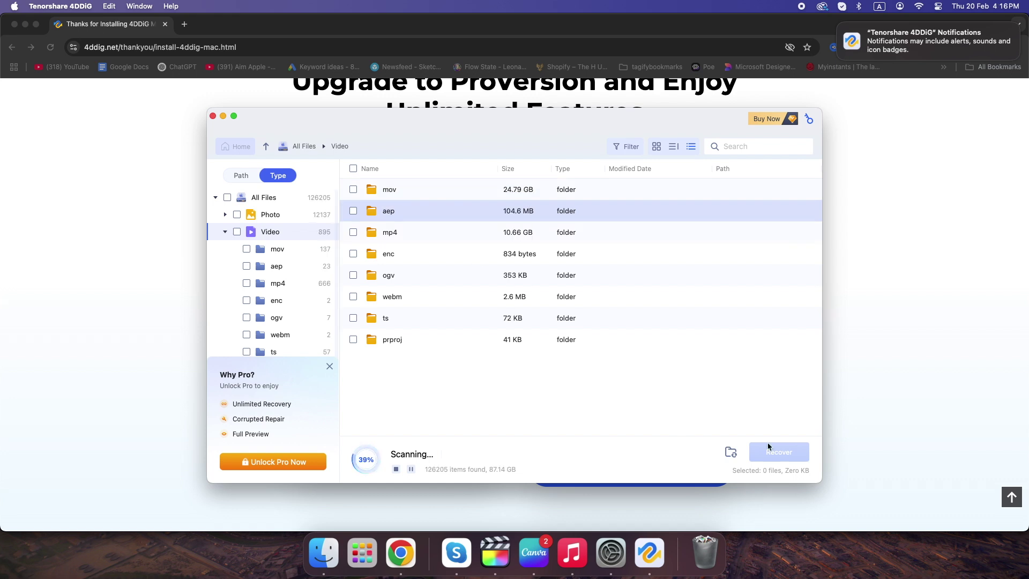